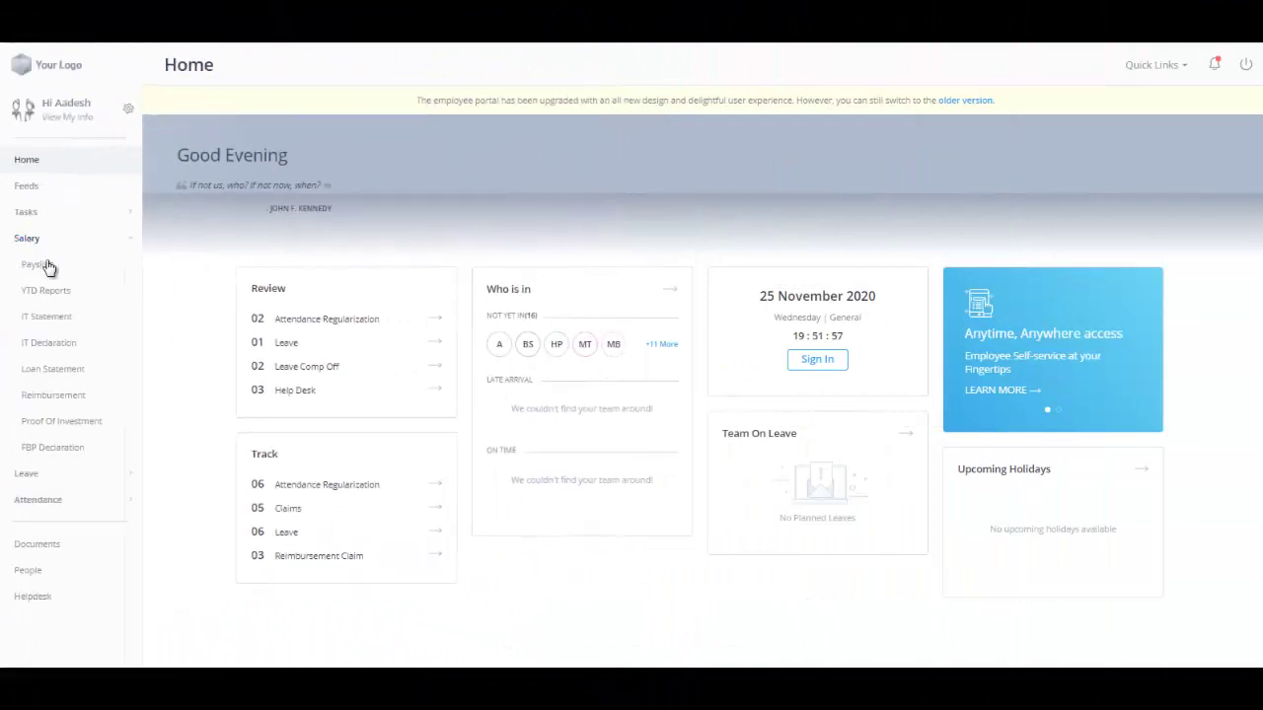
# - Show the Reimbursement overview for financial year 01 Apr 2020 – 31 Mar 2021
pyautogui.click(51, 399)
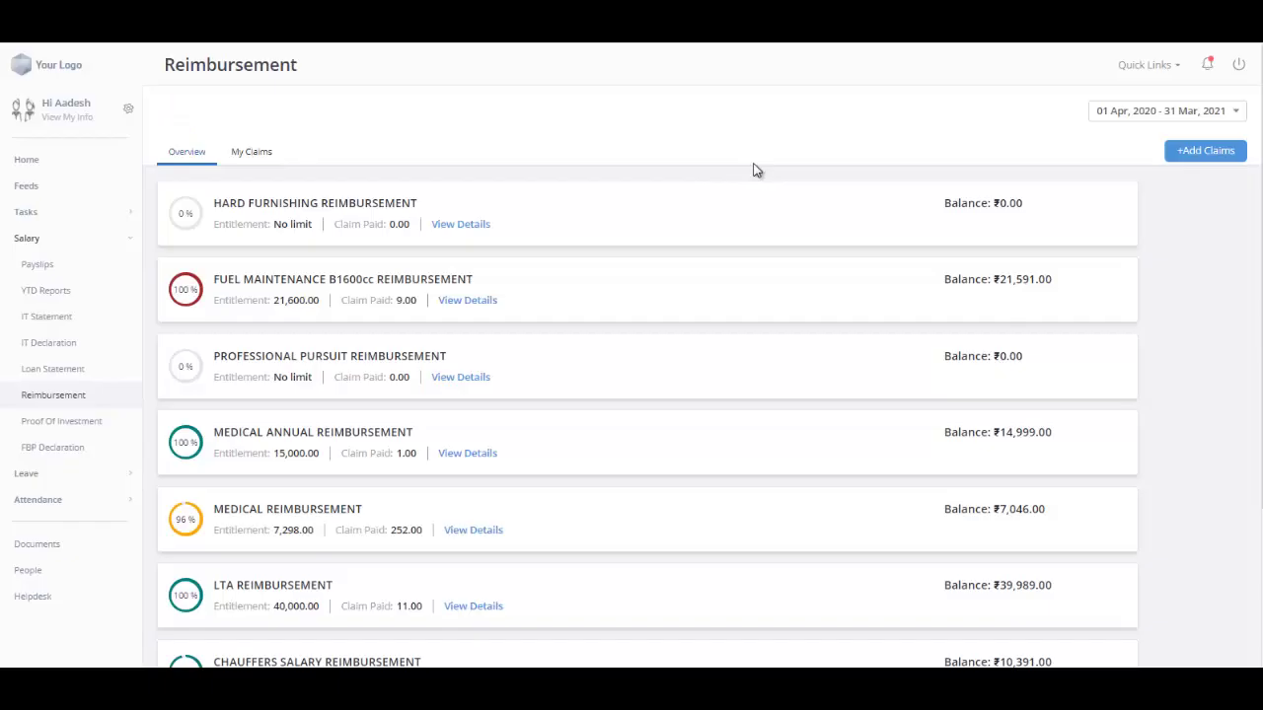
pyautogui.click(1209, 114)
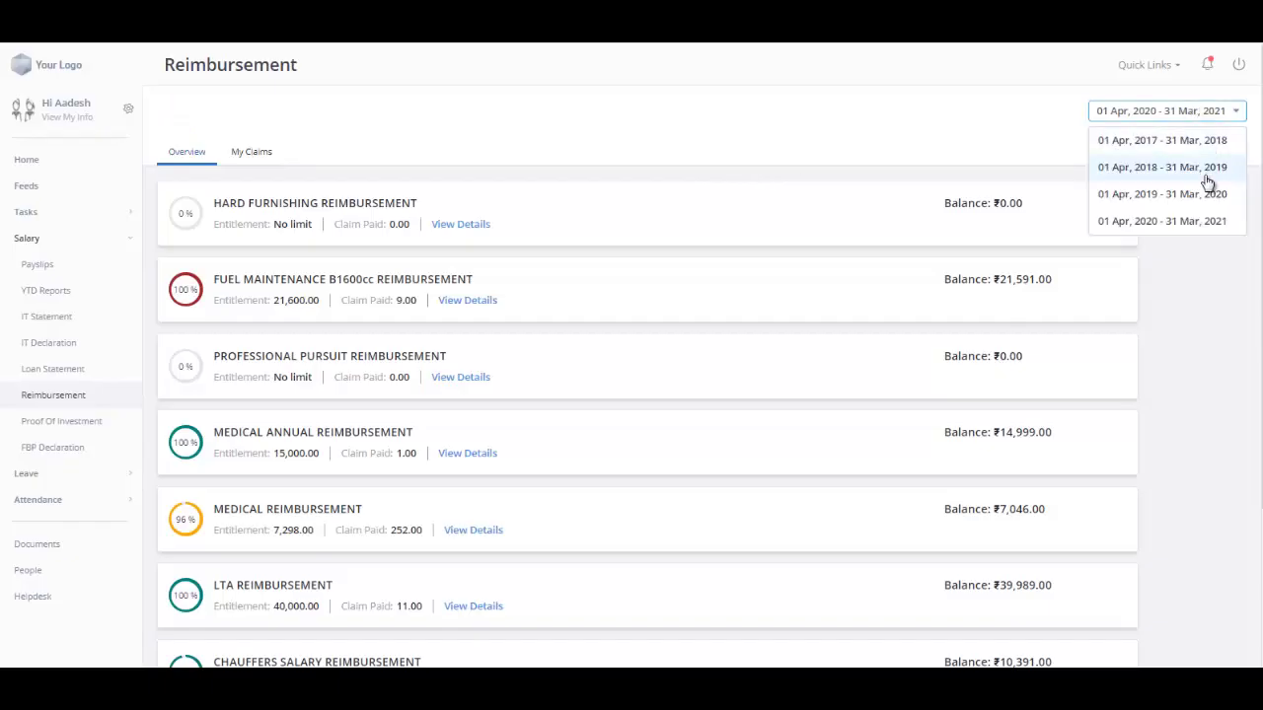
pyautogui.click(1212, 224)
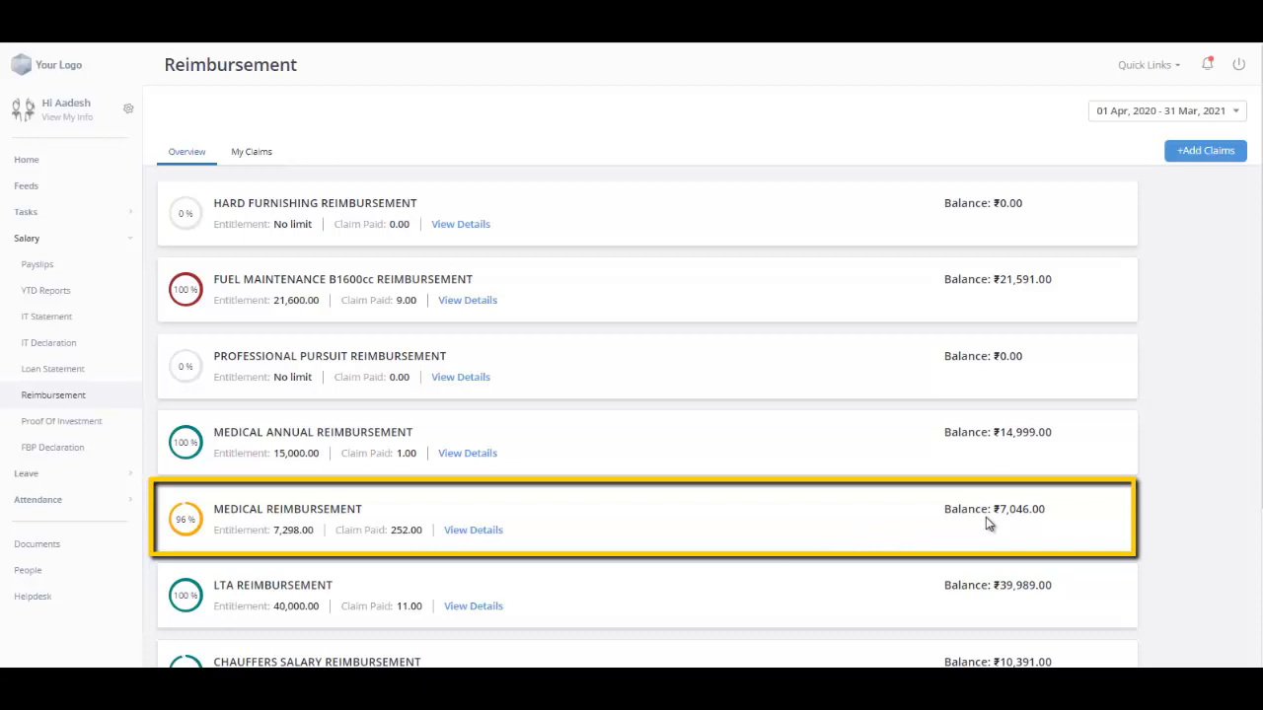
# - Open Medical Reimbursement details and show its payouts of 12.00 and 222.00
pyautogui.click(494, 534)
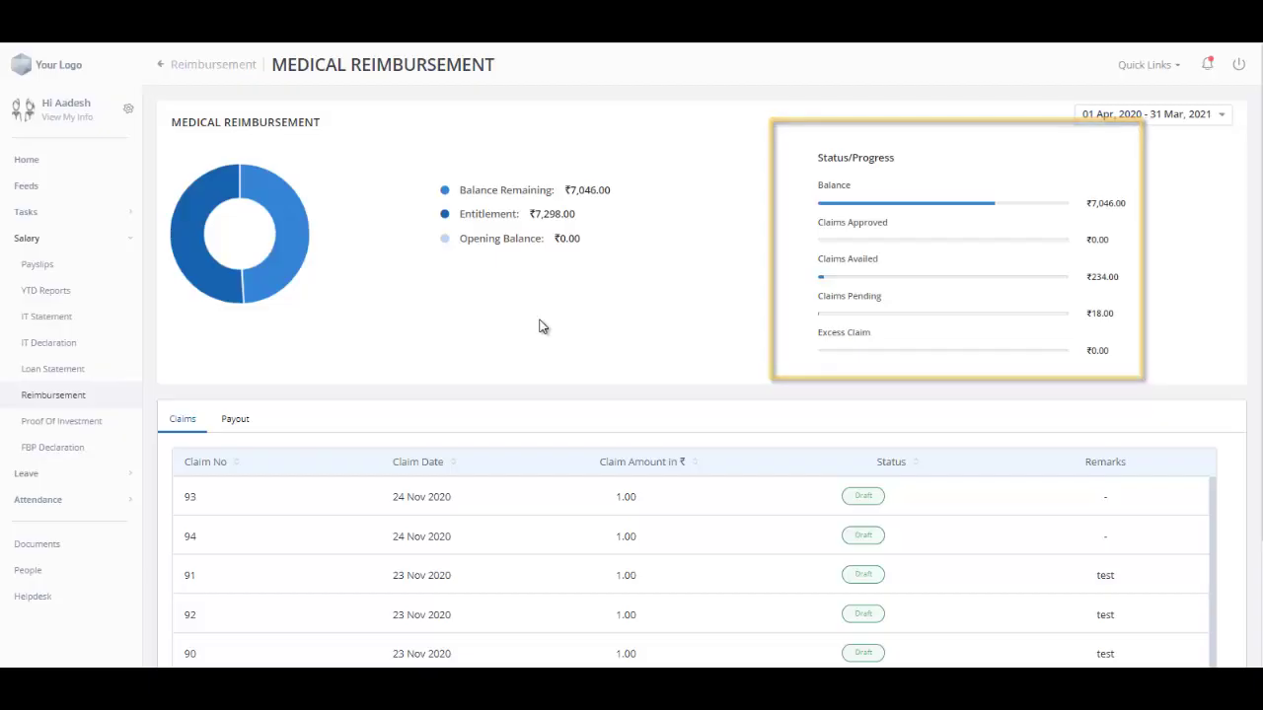
pyautogui.scroll(-2, 1251, 395)
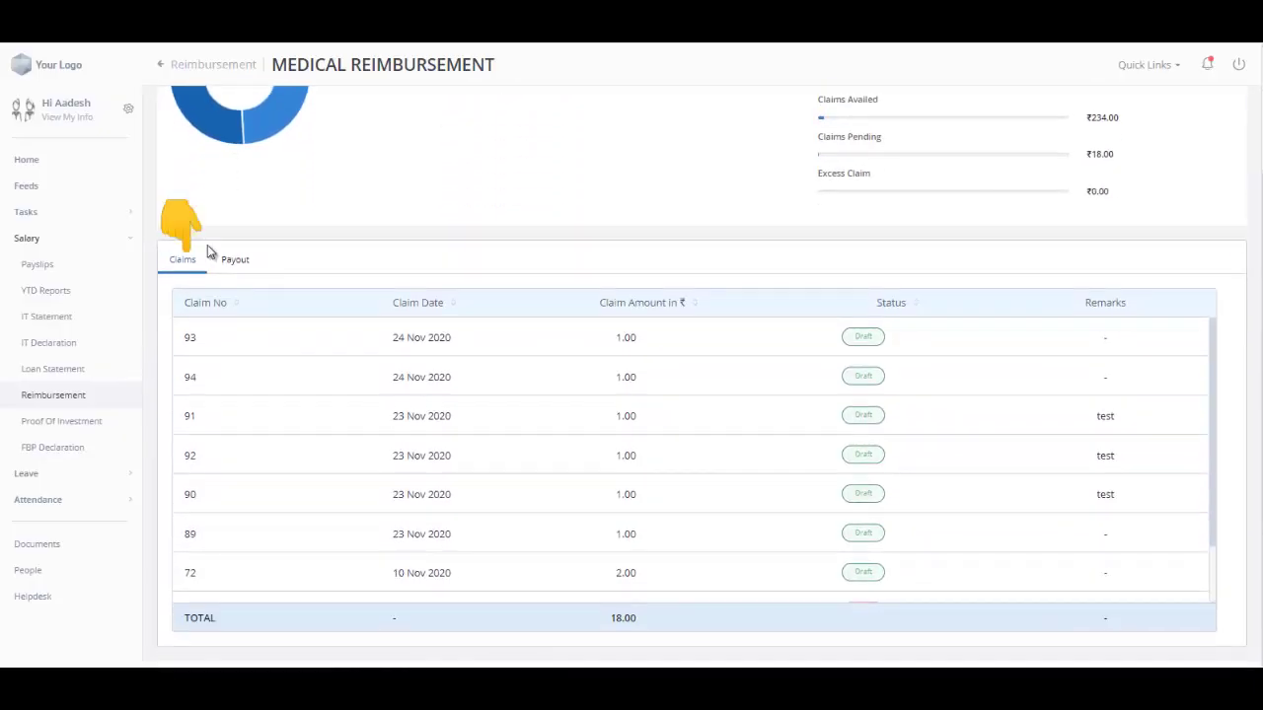
pyautogui.click(234, 261)
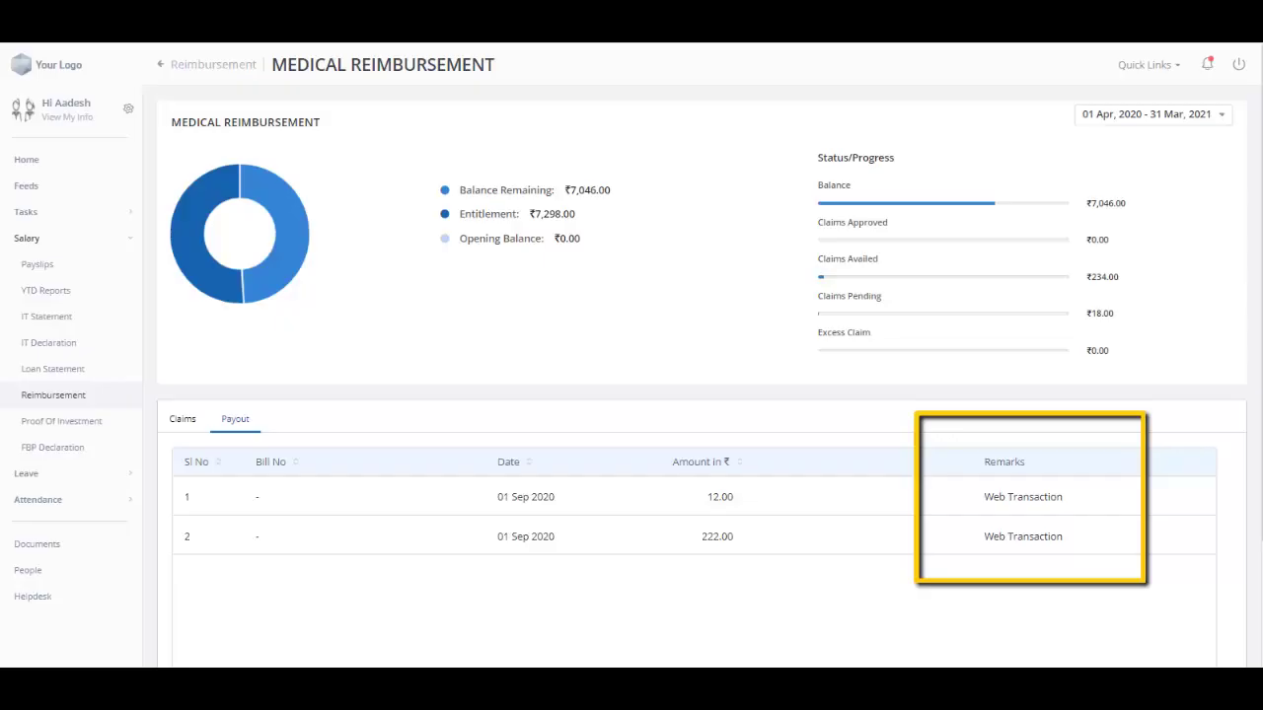
# - Return to Reimbursement and list My Claims drafts, showing medical draft claim 112
pyautogui.click(202, 65)
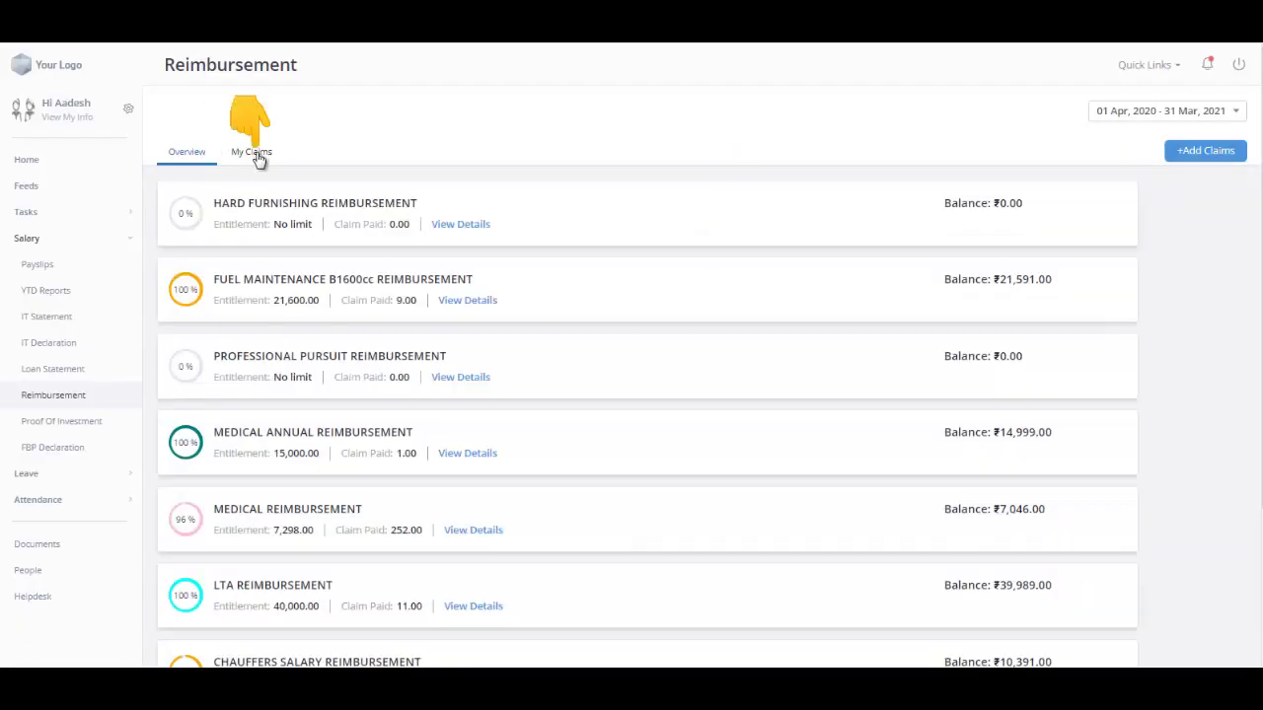
pyautogui.click(255, 153)
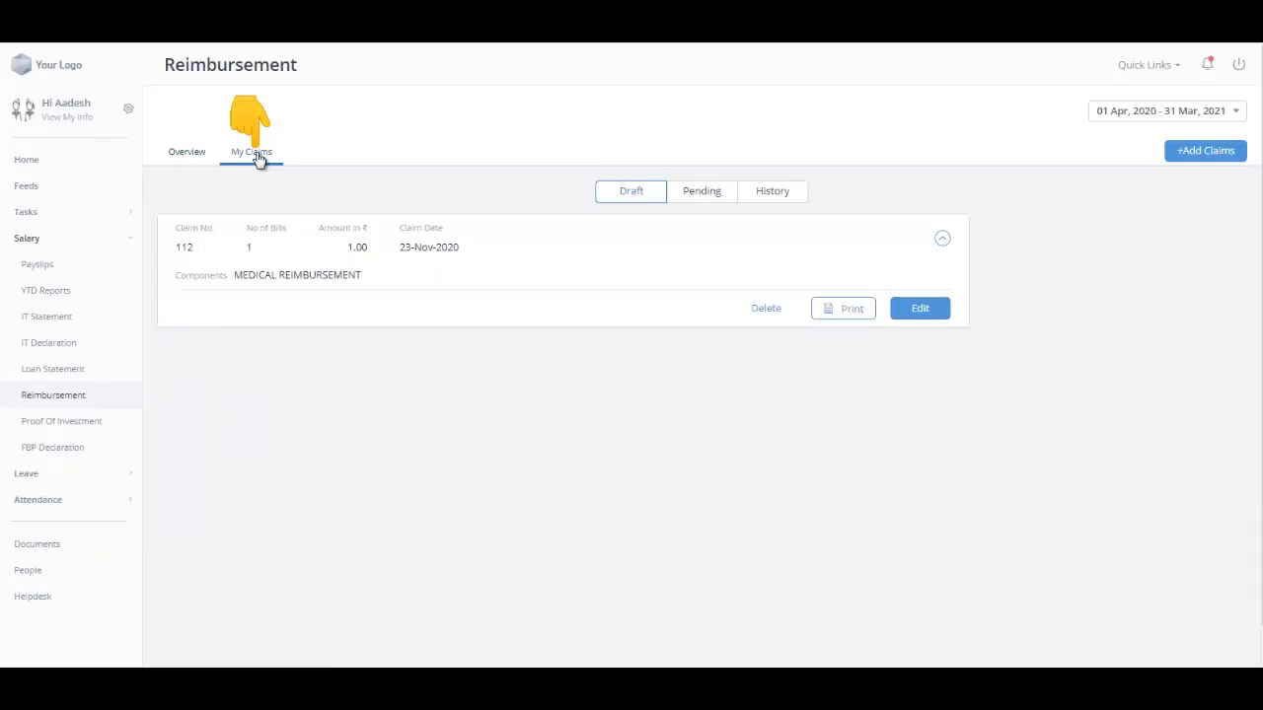
pyautogui.click(631, 193)
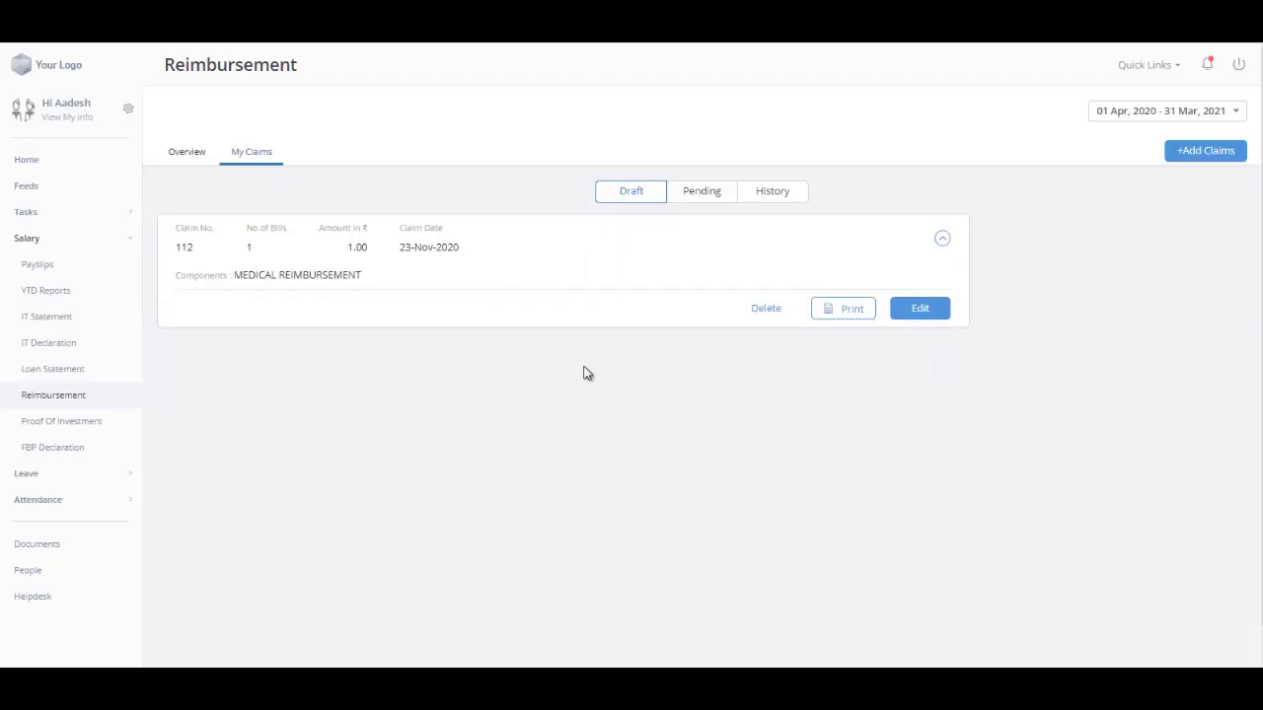
# - Review pending claim 67's details, then the History of past claims
pyautogui.click(704, 199)
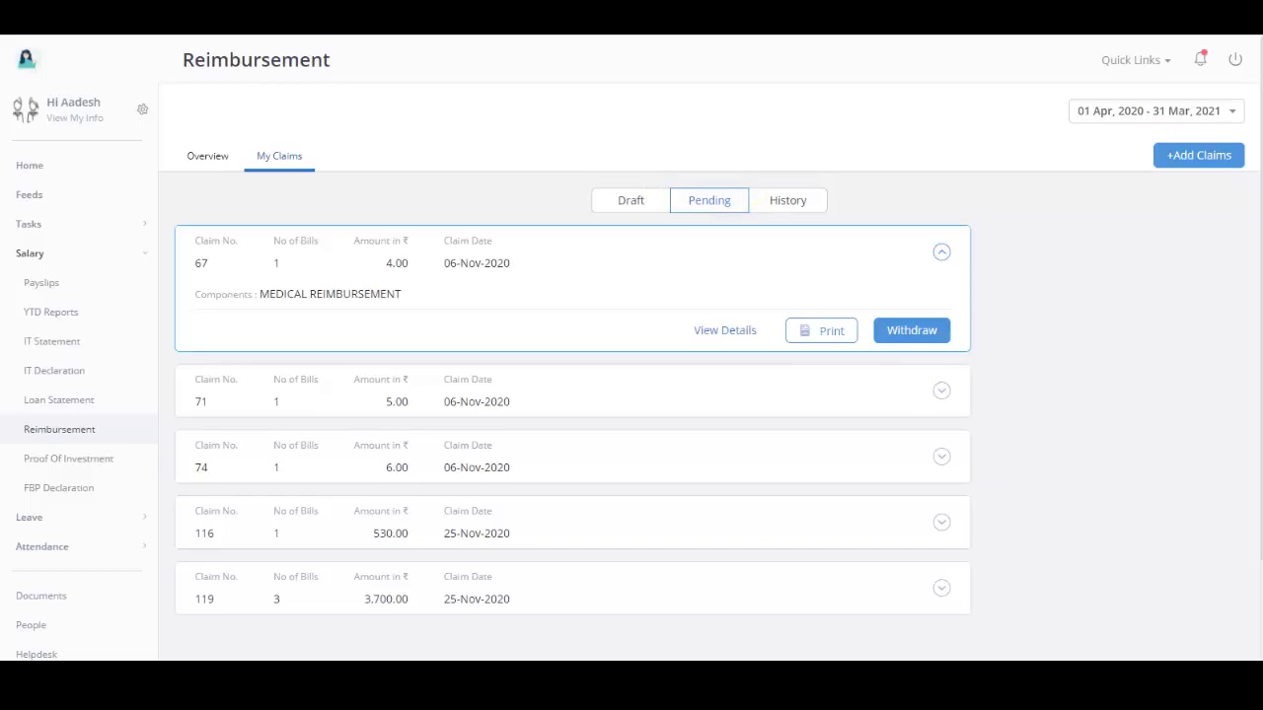
pyautogui.click(726, 332)
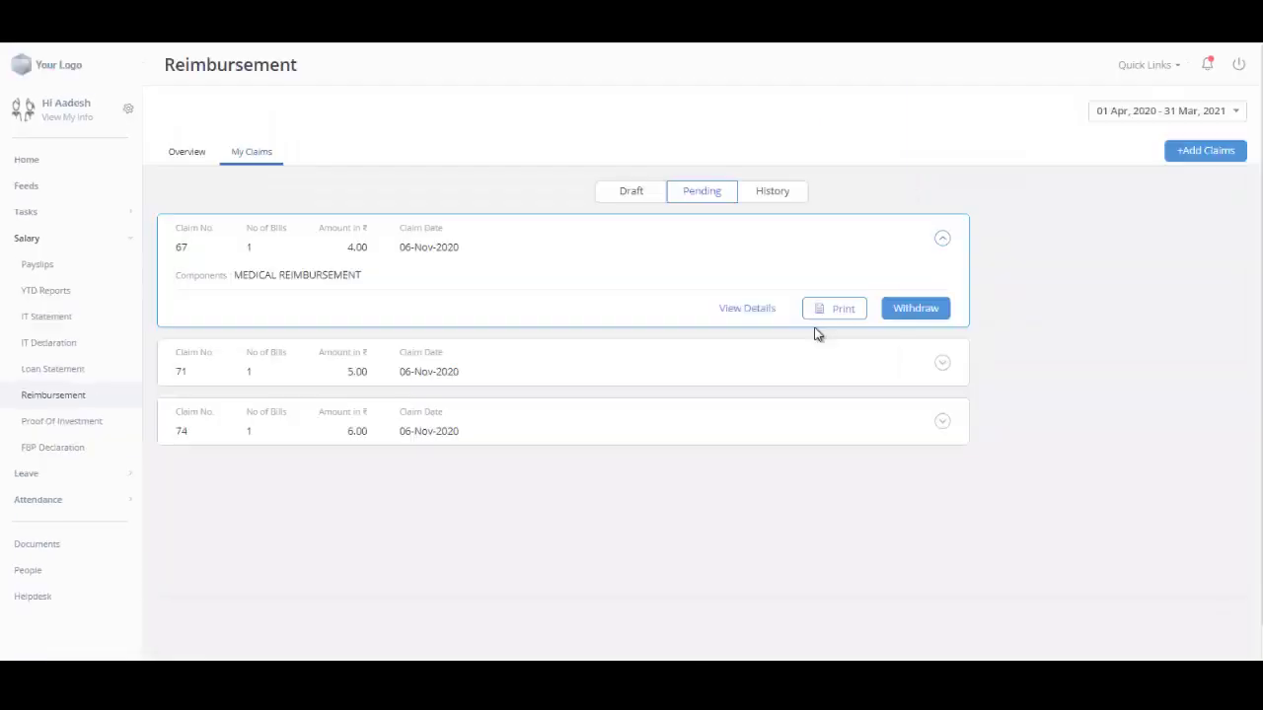
pyautogui.click(773, 194)
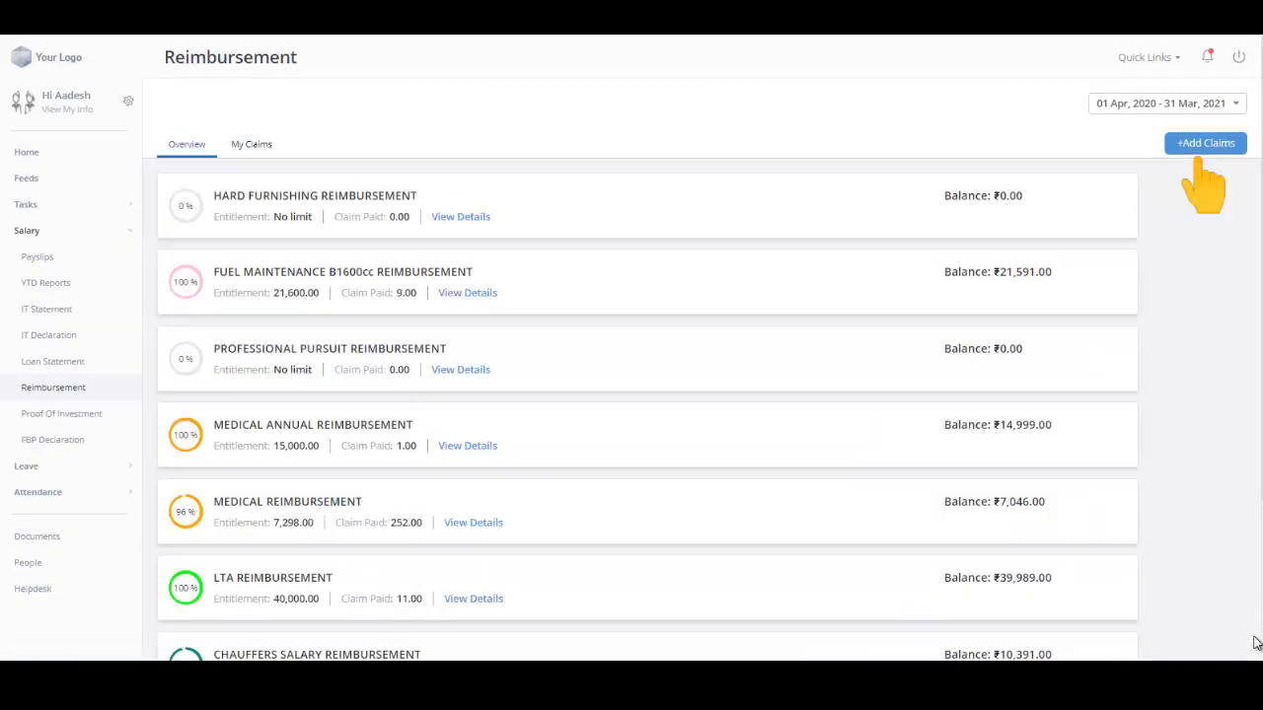
# - Start a new reimbursement claim with +Add Claims
pyautogui.click(1206, 144)
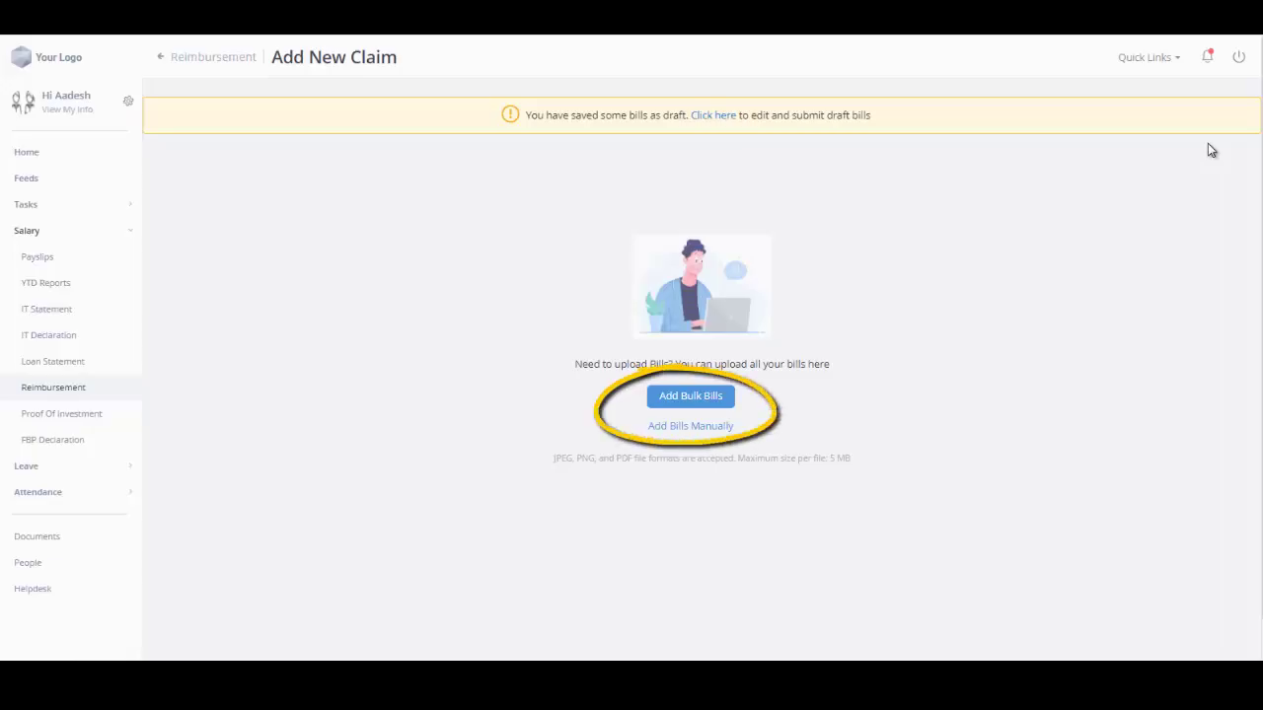
# - Manually upload Medical Bill.jpg to show its preview and Bills Detail form
pyautogui.click(697, 429)
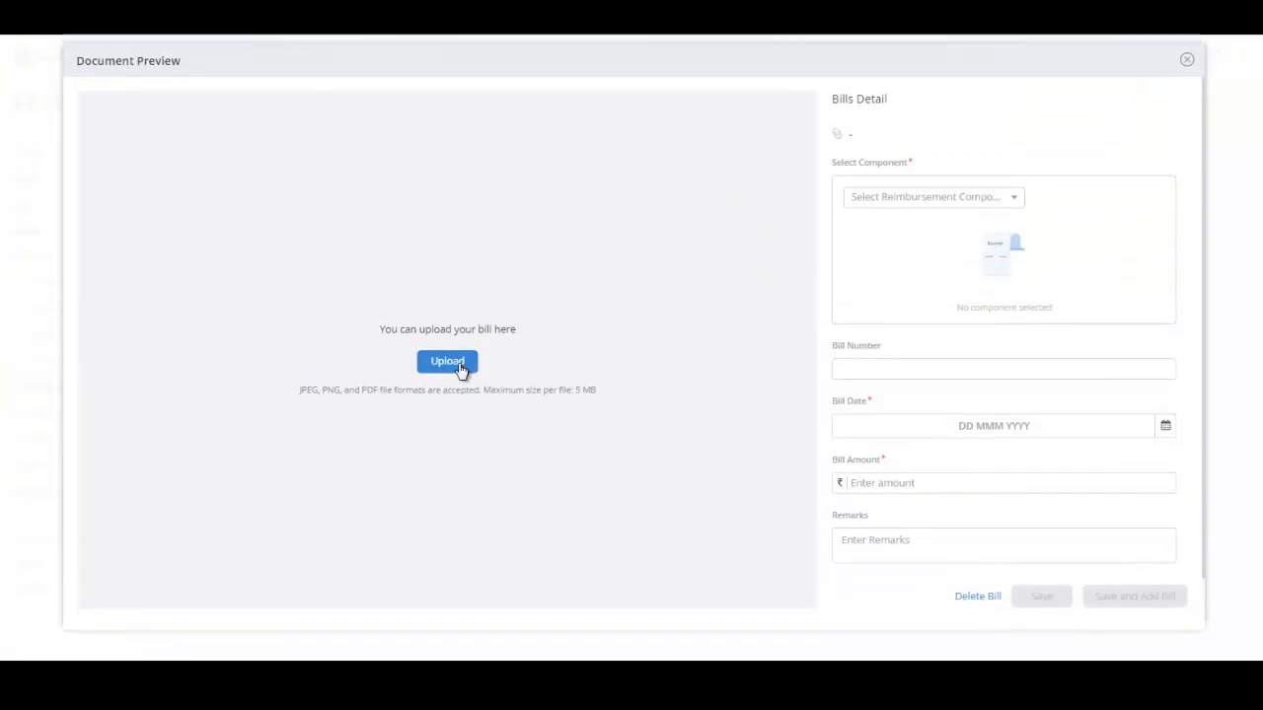
pyautogui.click(460, 367)
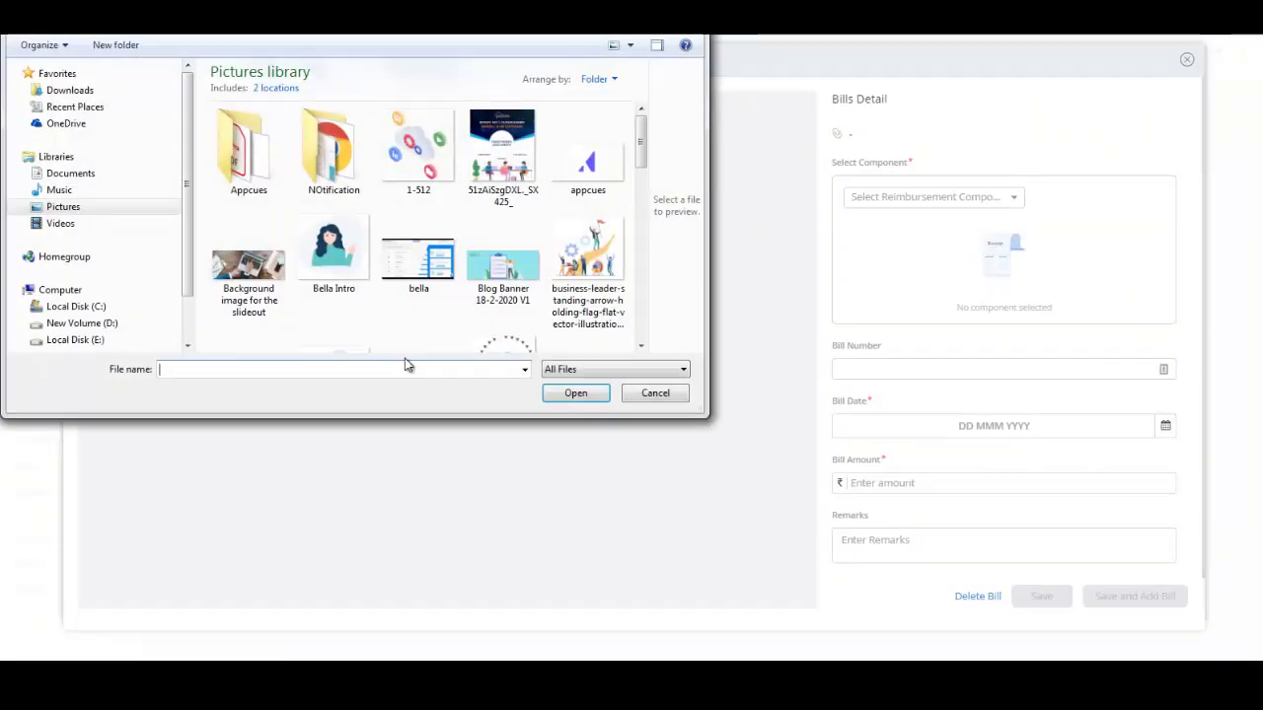
pyautogui.click(254, 190)
pyautogui.press('m')
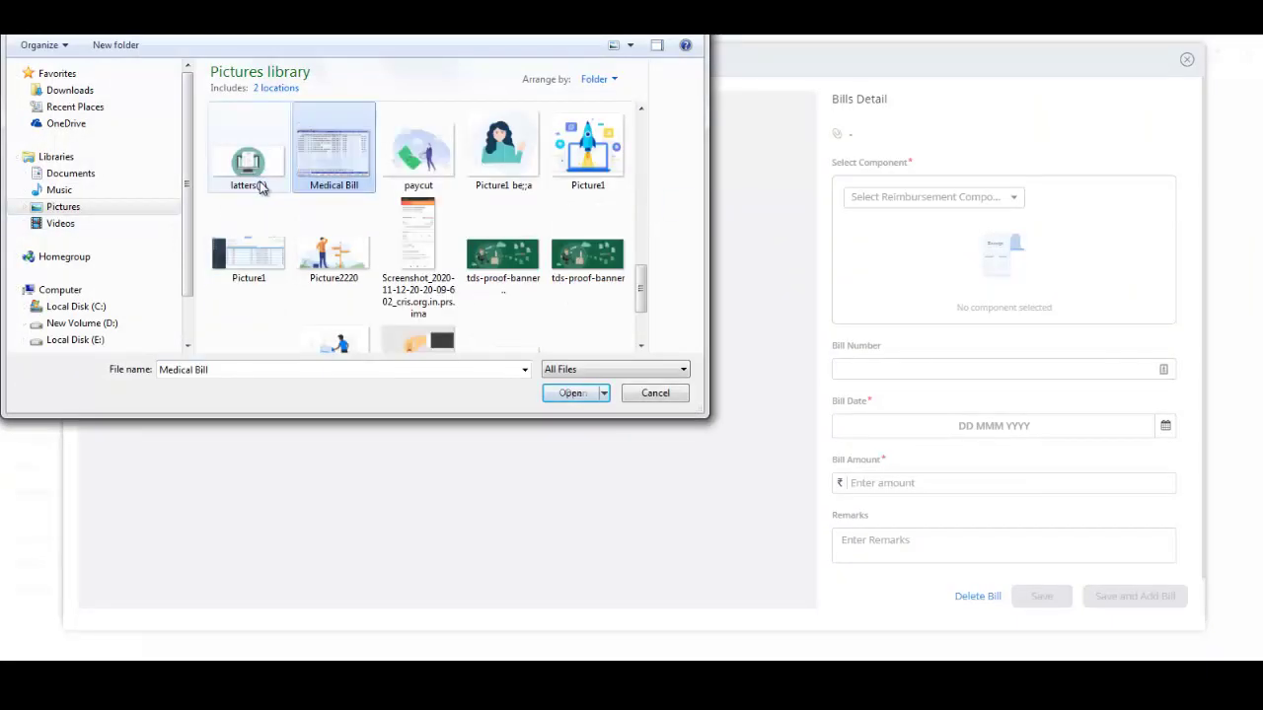
pyautogui.press('Return')
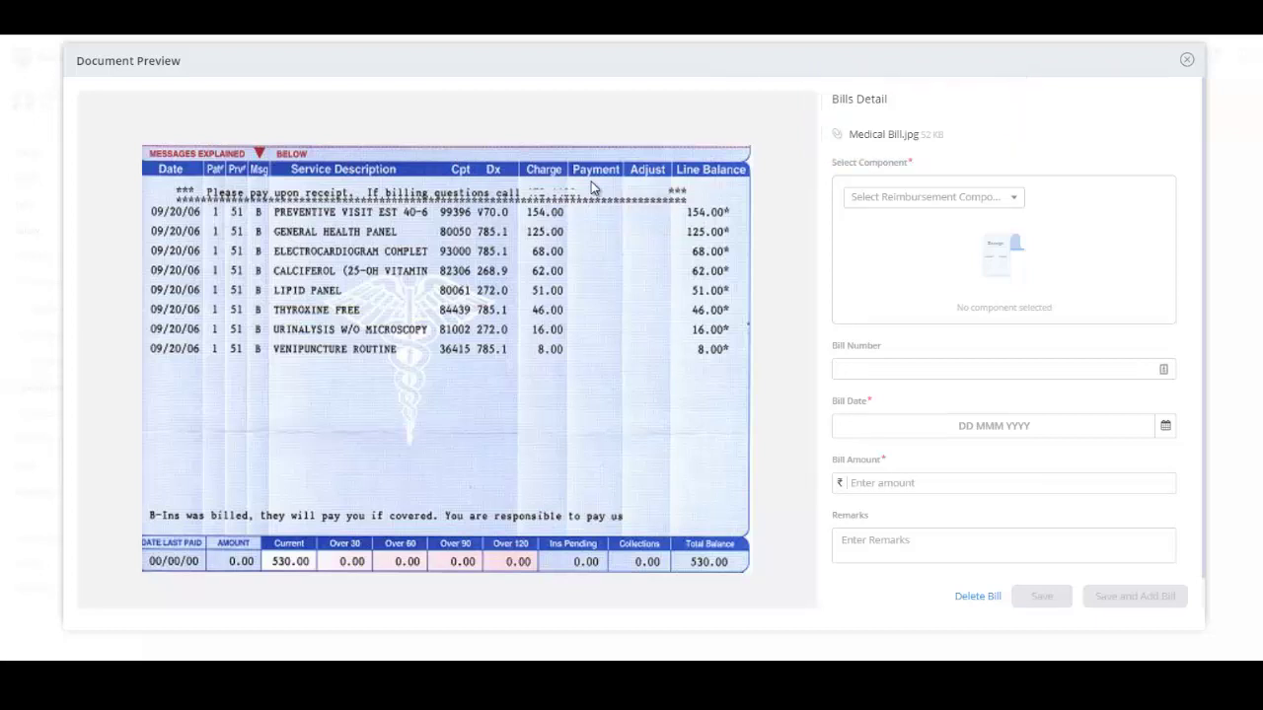
# - Enter the bill as Medical Reimbursement, number 456, dated 12 Nov 2020, amount 530
pyautogui.click(963, 206)
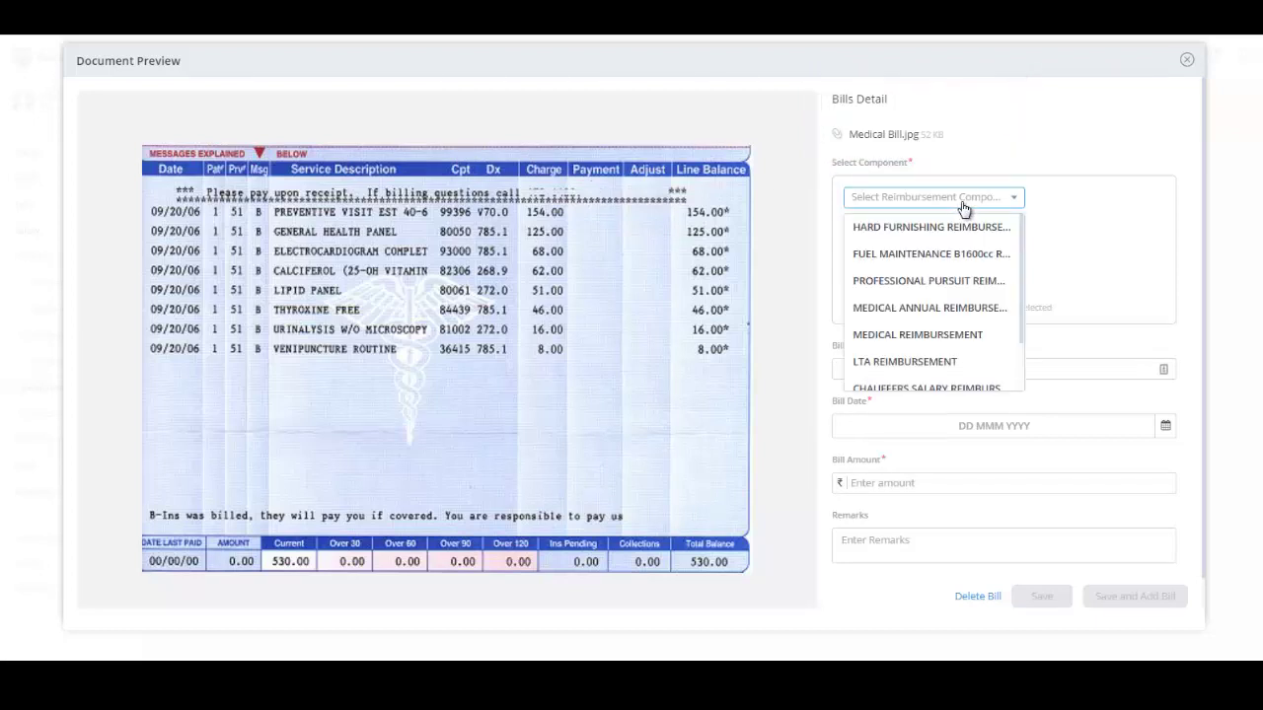
pyautogui.click(946, 337)
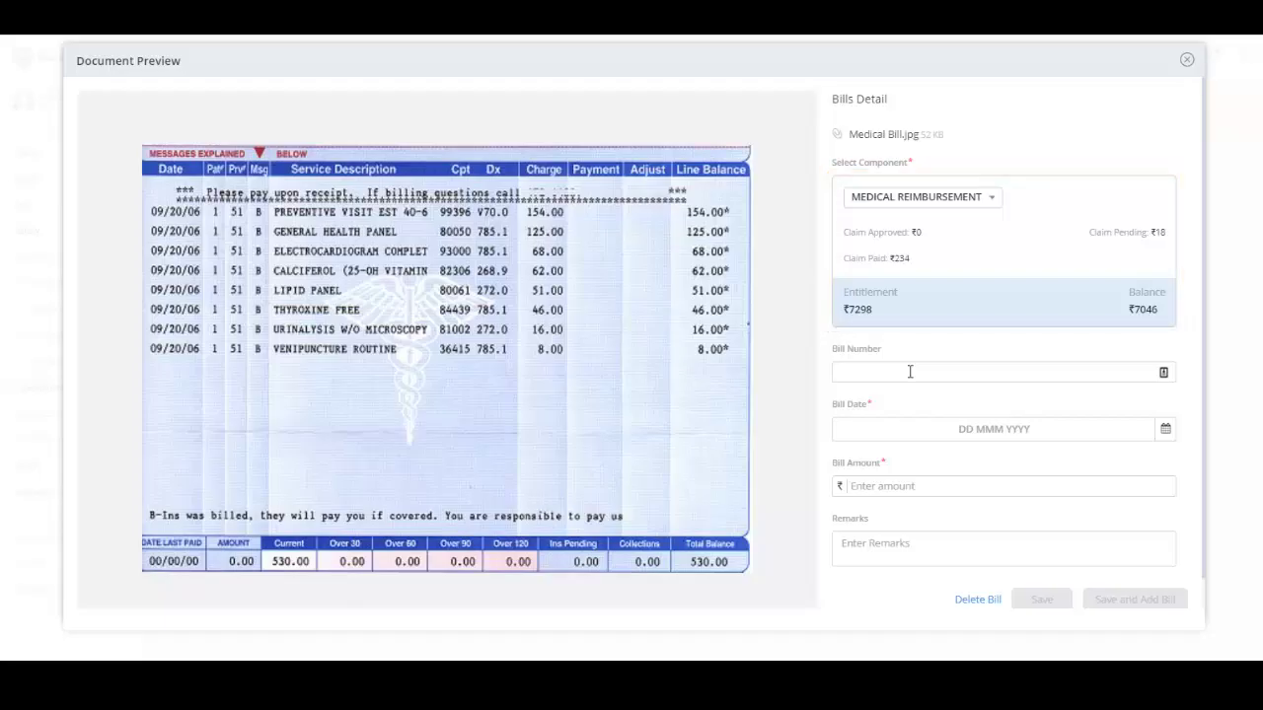
pyautogui.click(910, 371)
pyautogui.write('456')
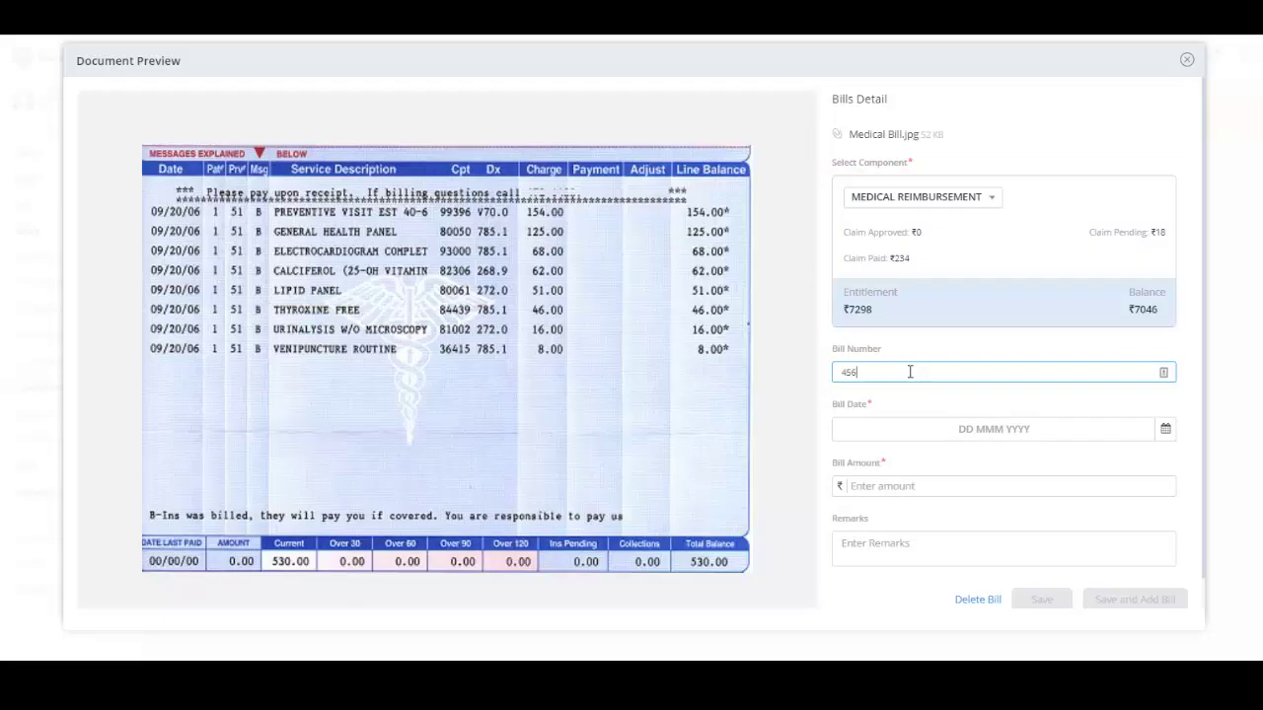
pyautogui.click(944, 428)
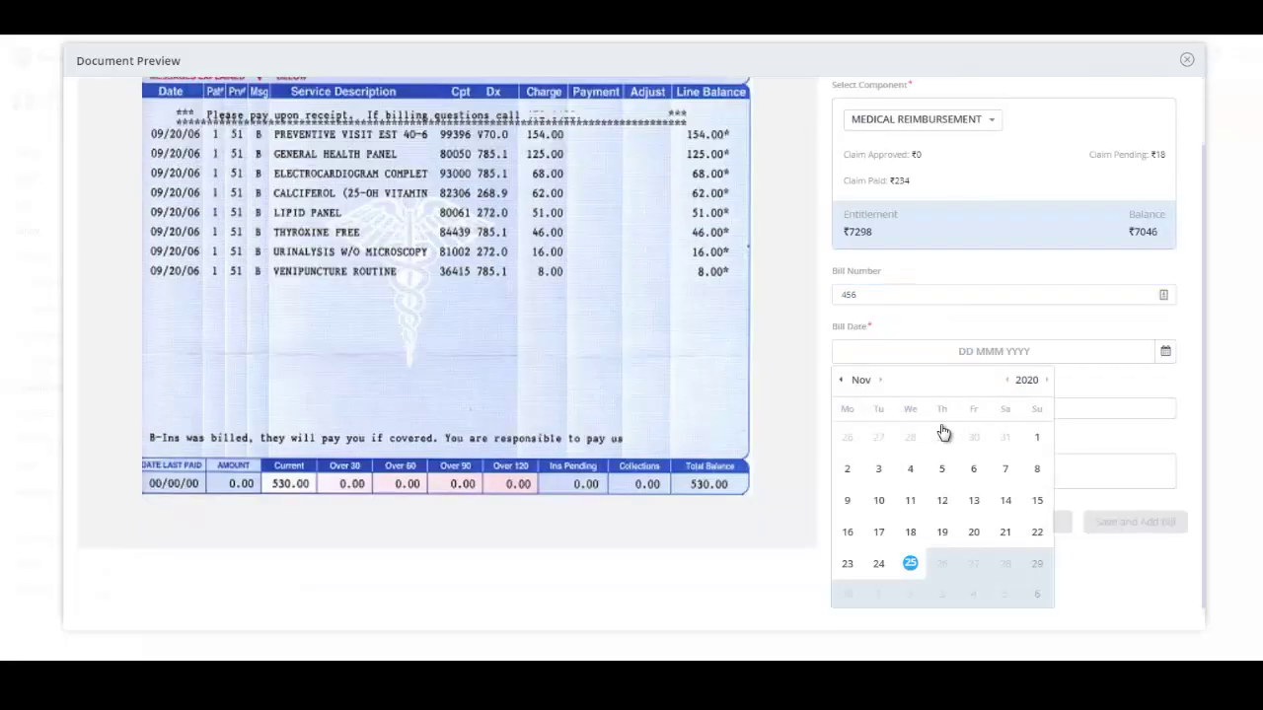
pyautogui.click(945, 502)
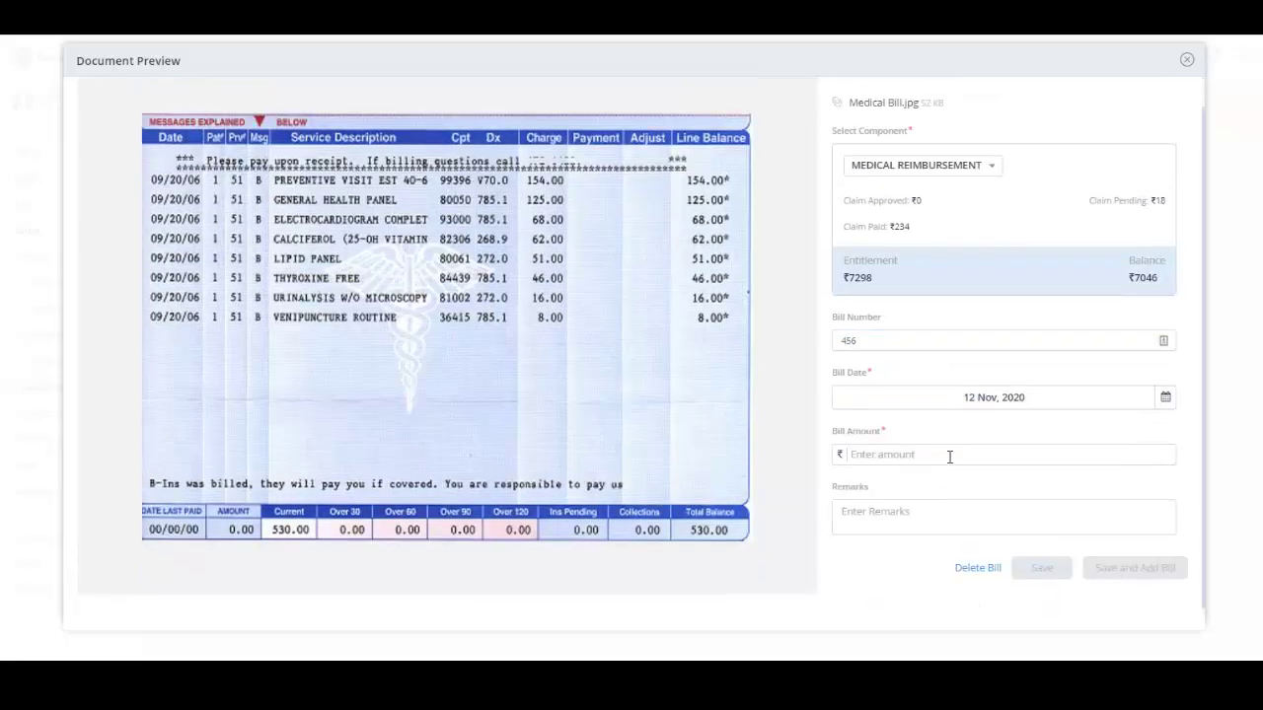
pyautogui.click(950, 457)
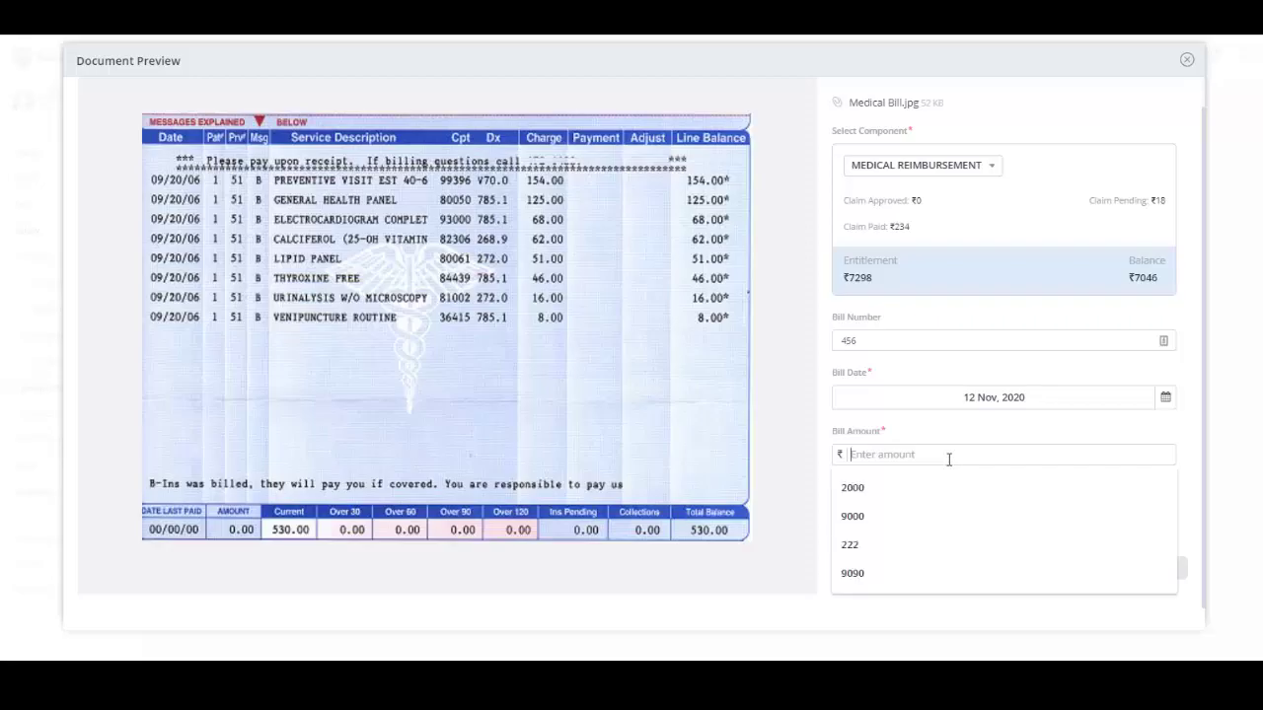
pyautogui.write('530')
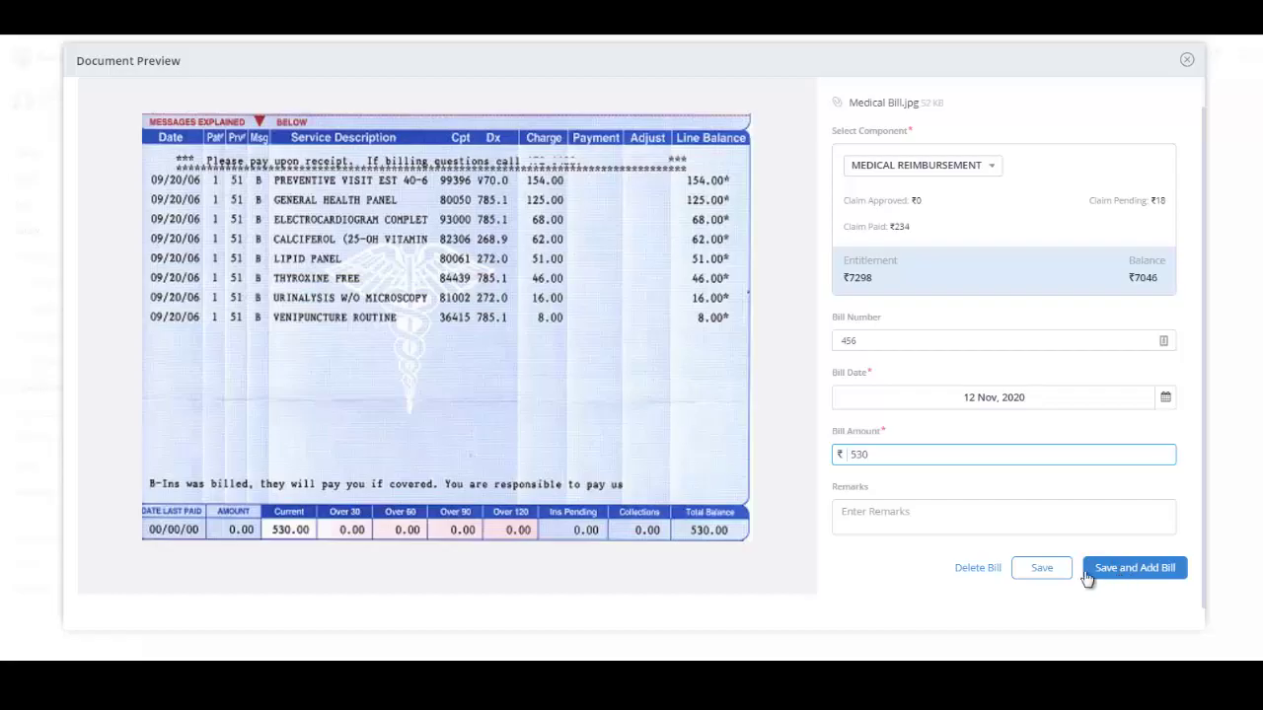
# - Save the ₹530 medical bill and submit the claim for approval
pyautogui.click(1050, 576)
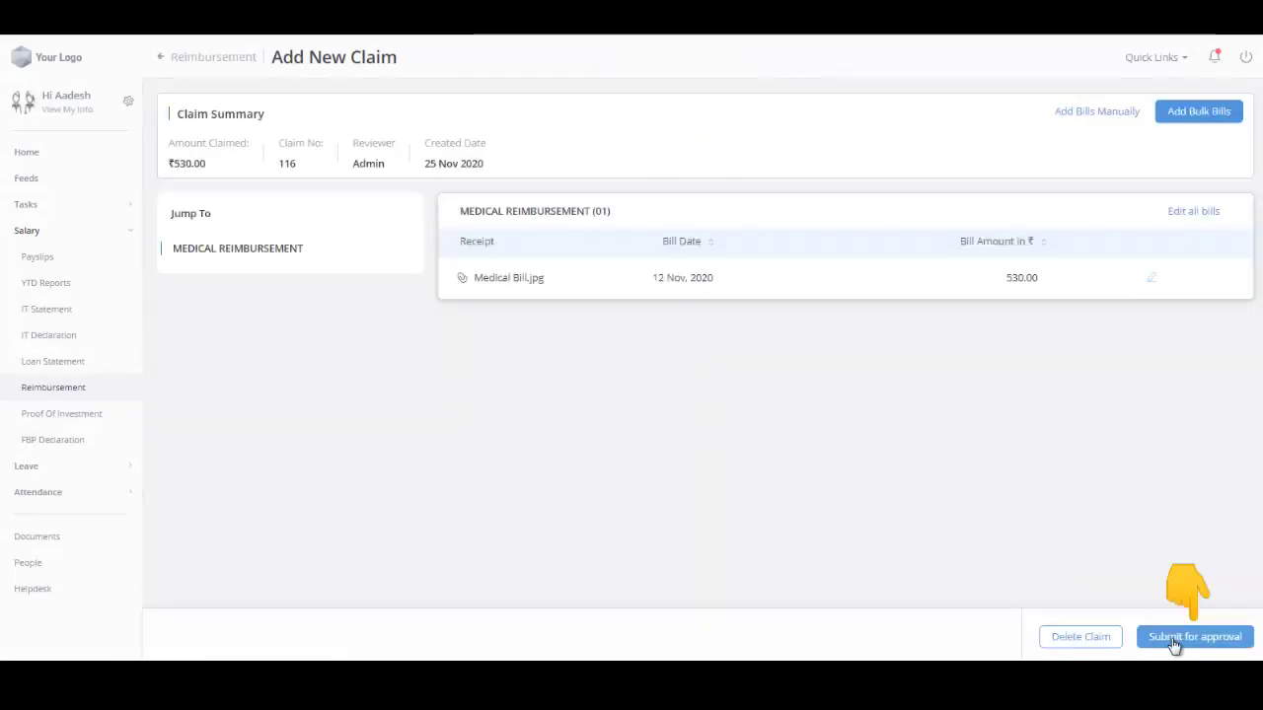
pyautogui.click(1173, 639)
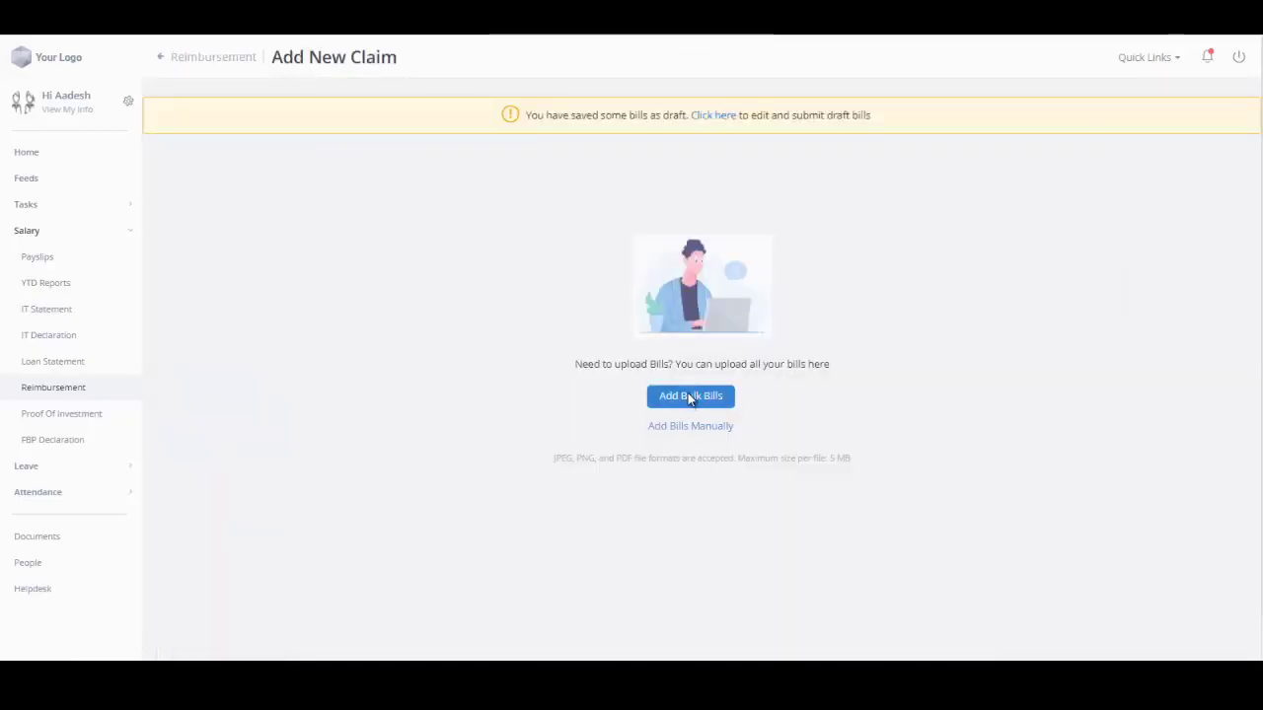
# - Bulk-upload sample bill 1, Sample bill 2 and sample bill 3 into a new claim
pyautogui.click(687, 396)
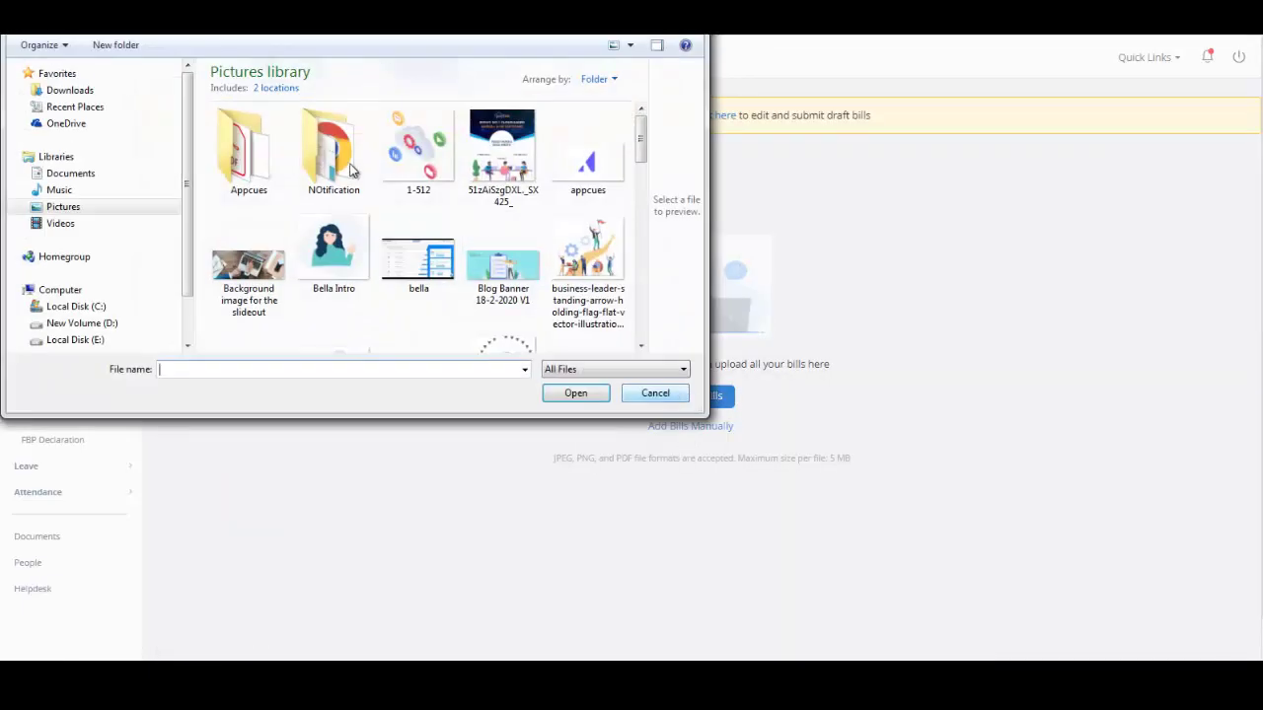
pyautogui.click(411, 166)
pyautogui.scroll(-5, 411, 165)
pyautogui.click(412, 166)
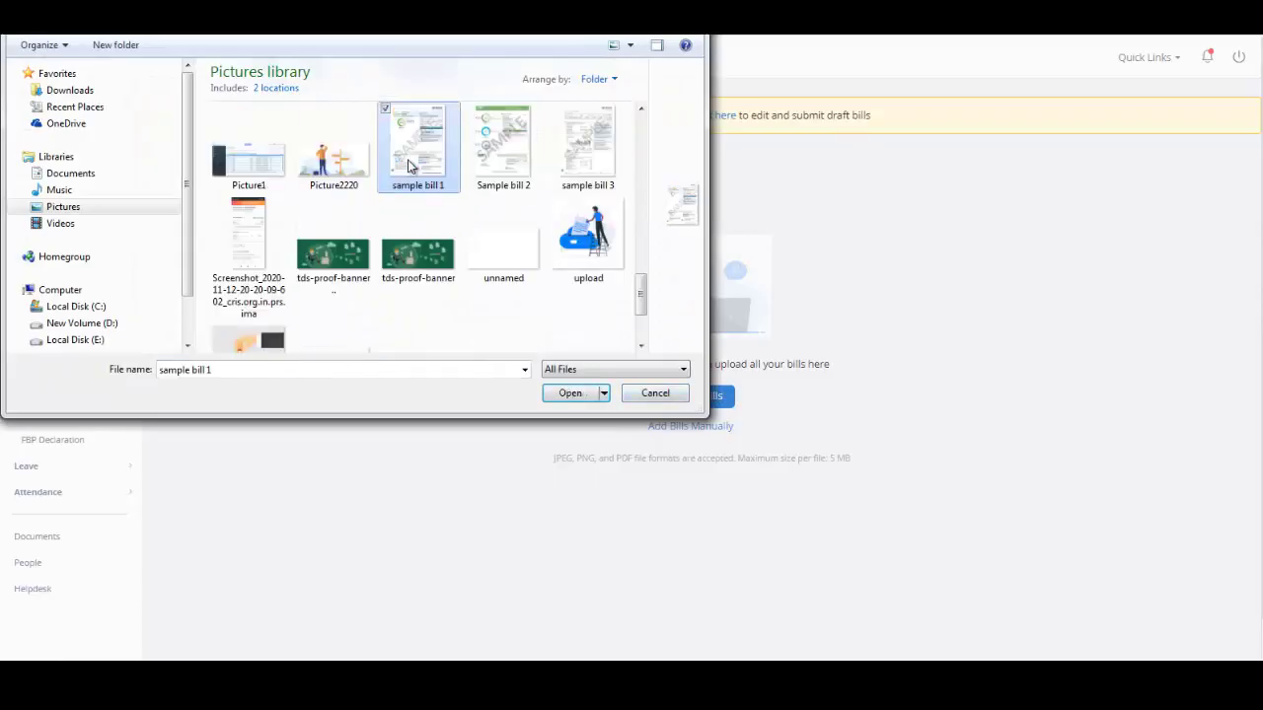
pyautogui.keyDown('ctrl'); pyautogui.click(516, 146); pyautogui.keyUp('ctrl')
pyautogui.keyDown('ctrl'); pyautogui.click(592, 154); pyautogui.keyUp('ctrl')
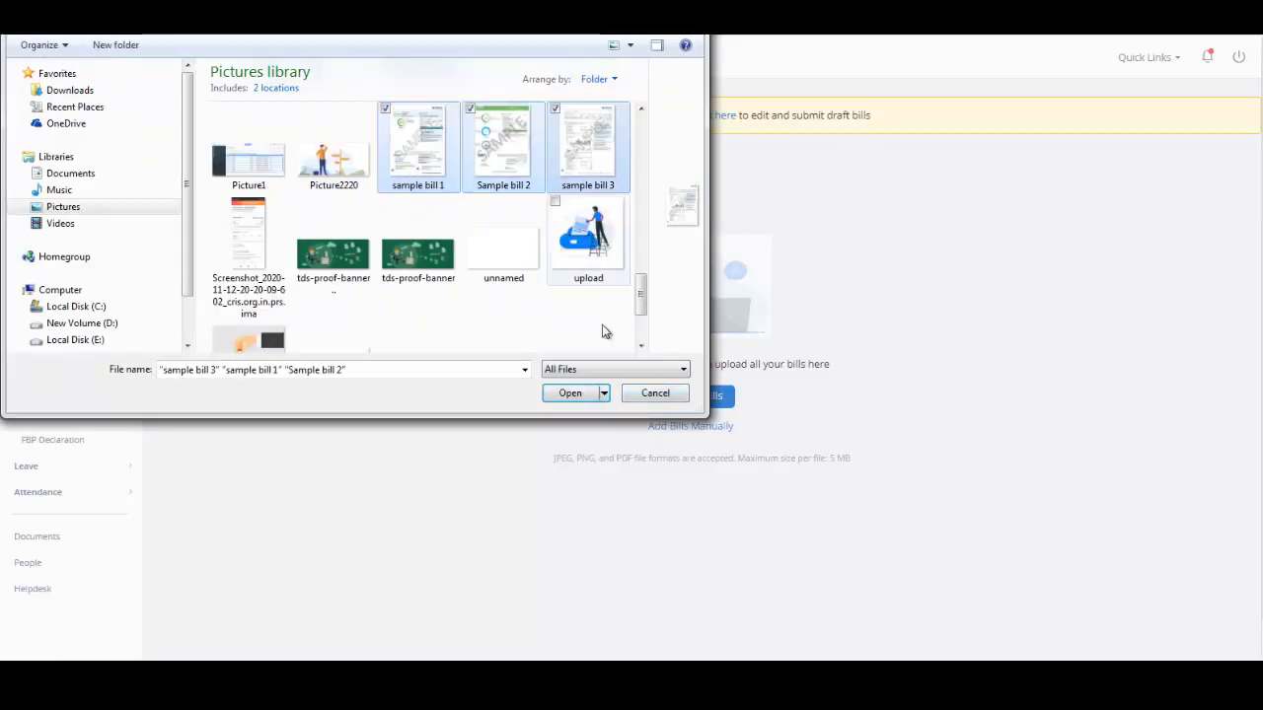
pyautogui.click(572, 394)
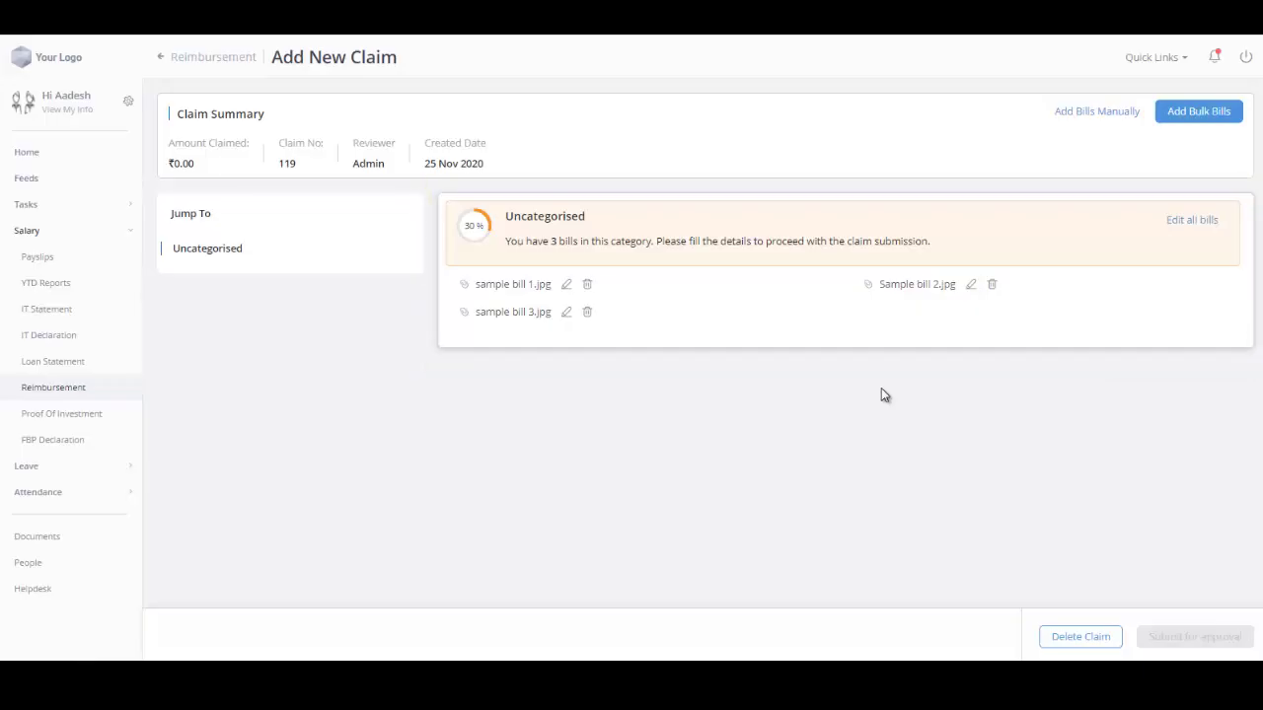
# - Fill in all three bills as Medical, LTA and Fuel Maintenance, save, and submit the ₹3,700 claim
pyautogui.click(1182, 229)
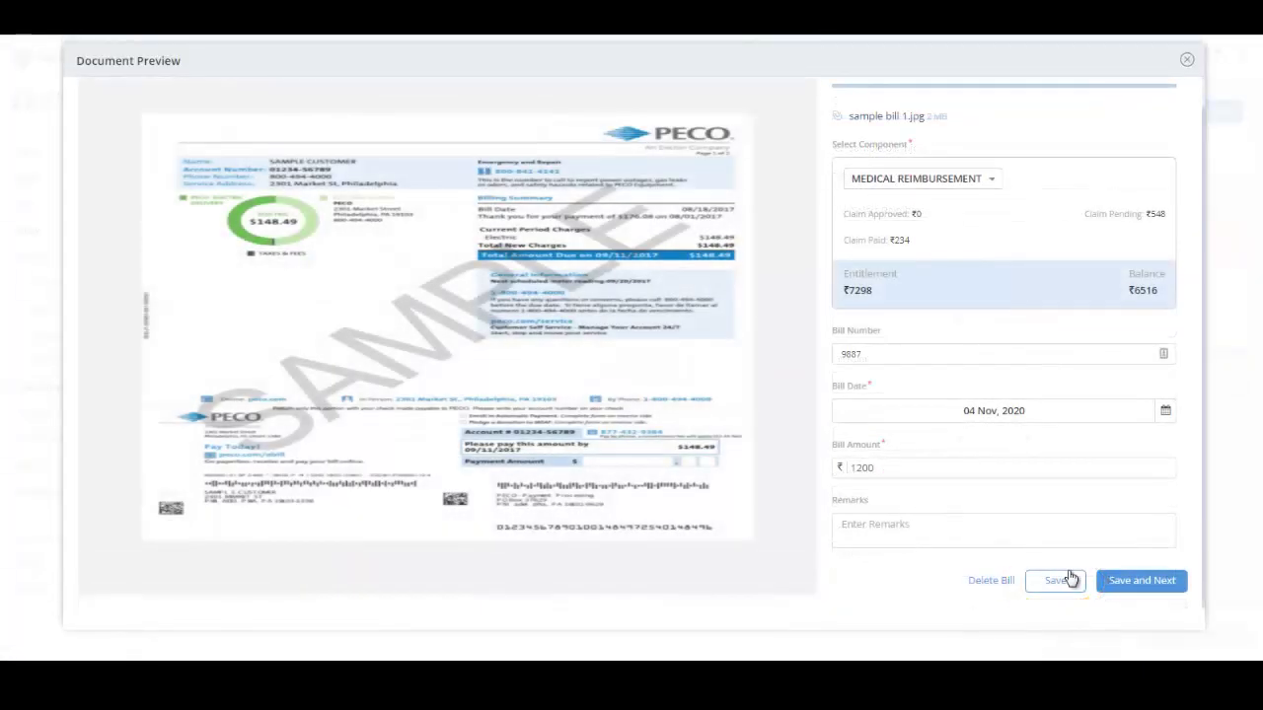
pyautogui.click(1071, 579)
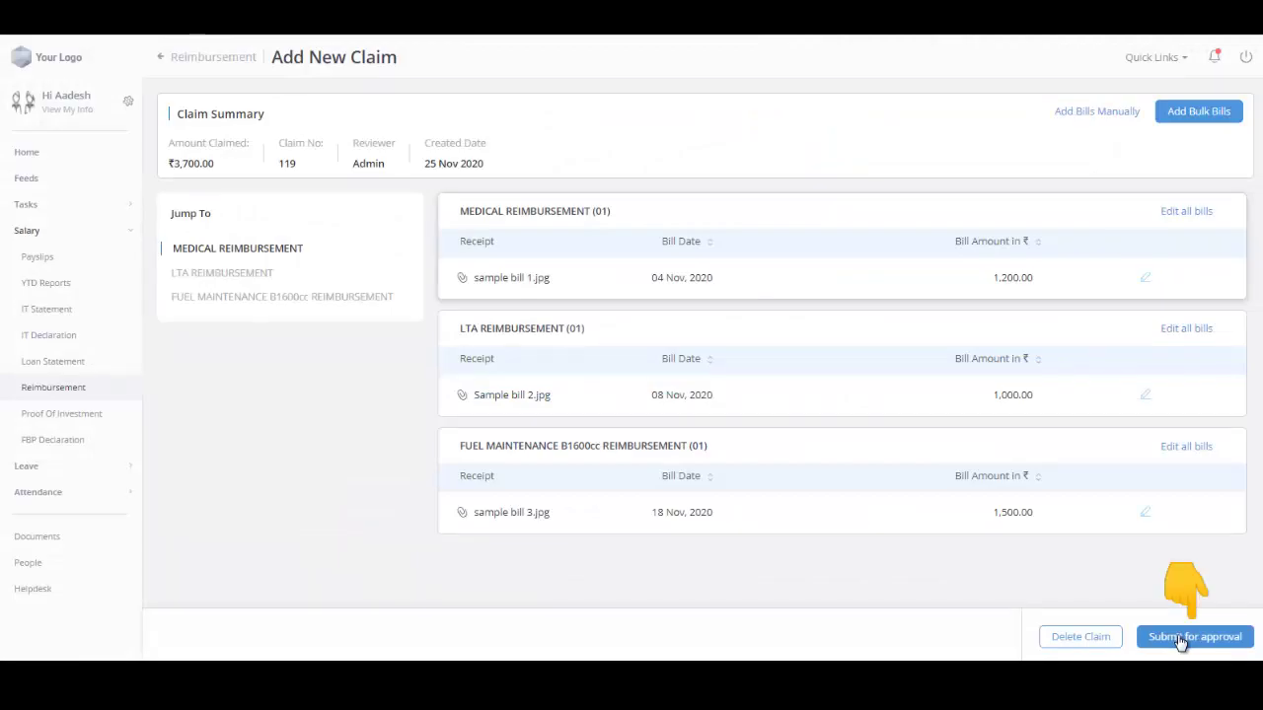
pyautogui.click(1182, 639)
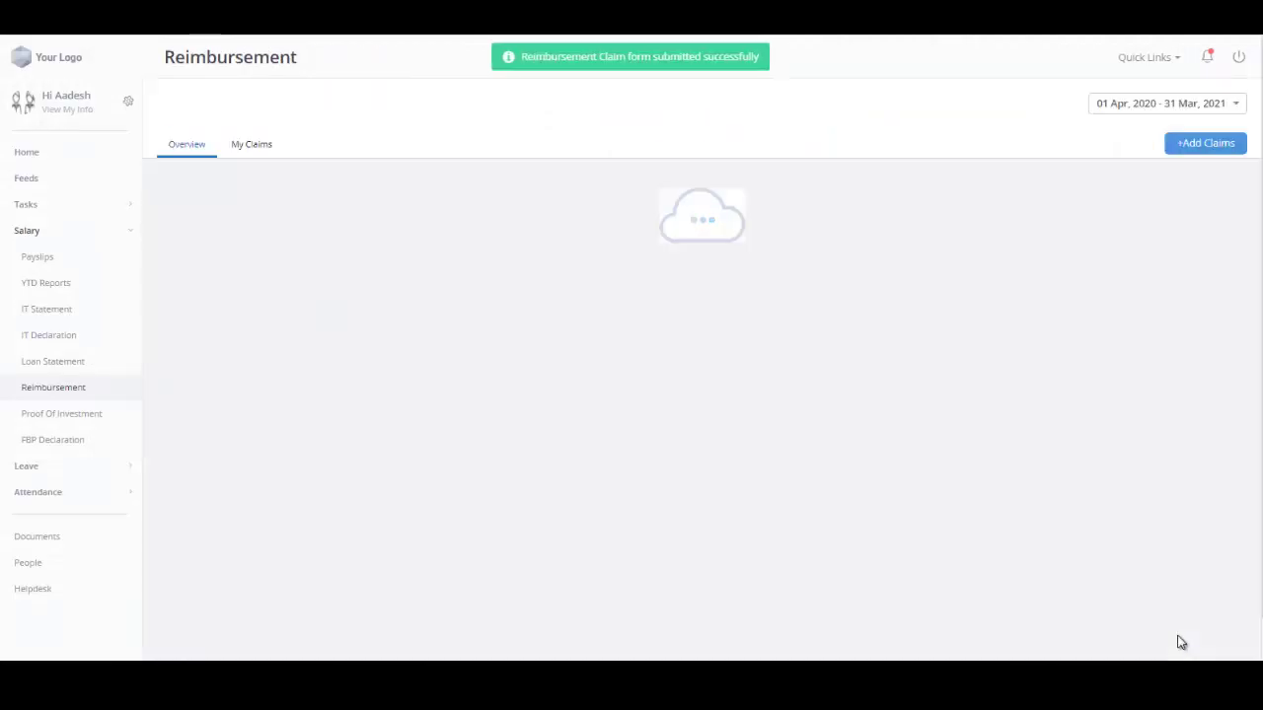